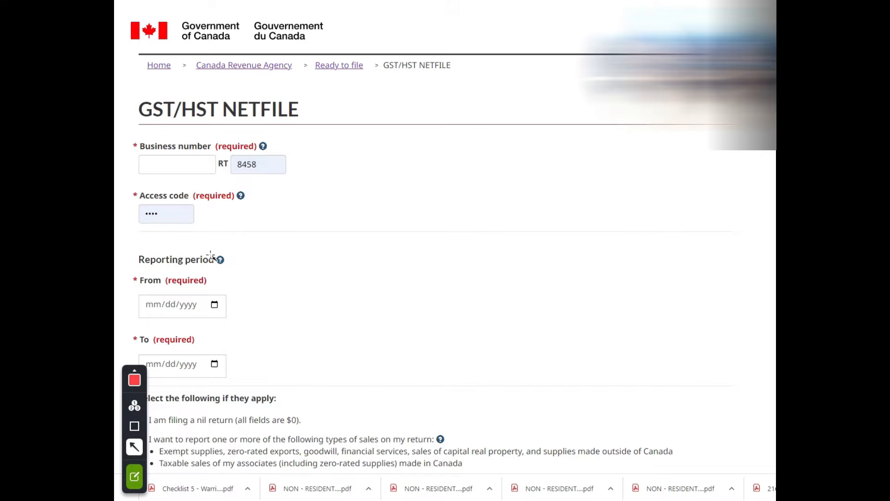
left_click(134, 380)
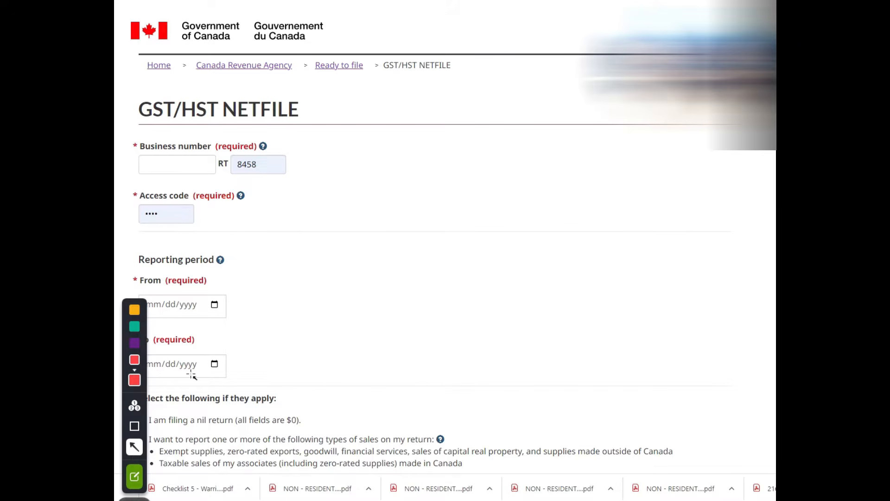
left_click_drag(285, 269, 201, 173)
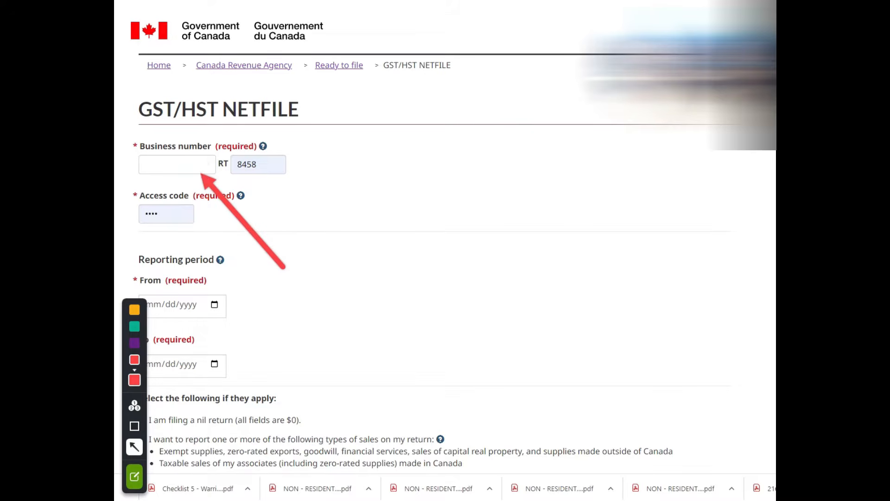
key("Escape")
Enter the business number and replace its RT suffix with the correct program account number
left_click(208, 163)
type("12345")
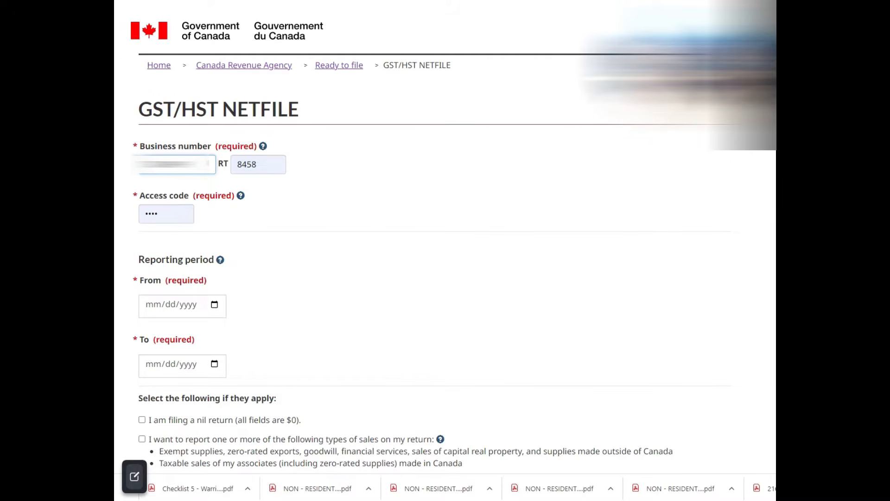
double_click(279, 166)
type("0001")
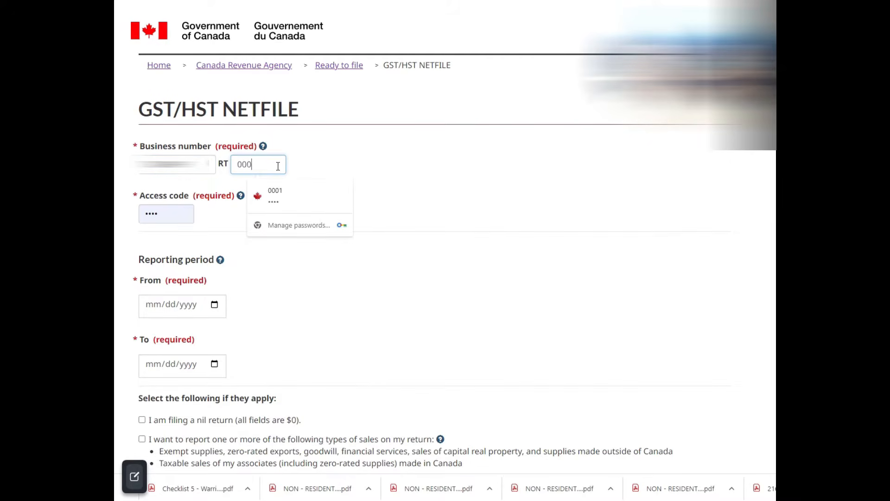
Clear the prefilled access code
left_click(180, 212)
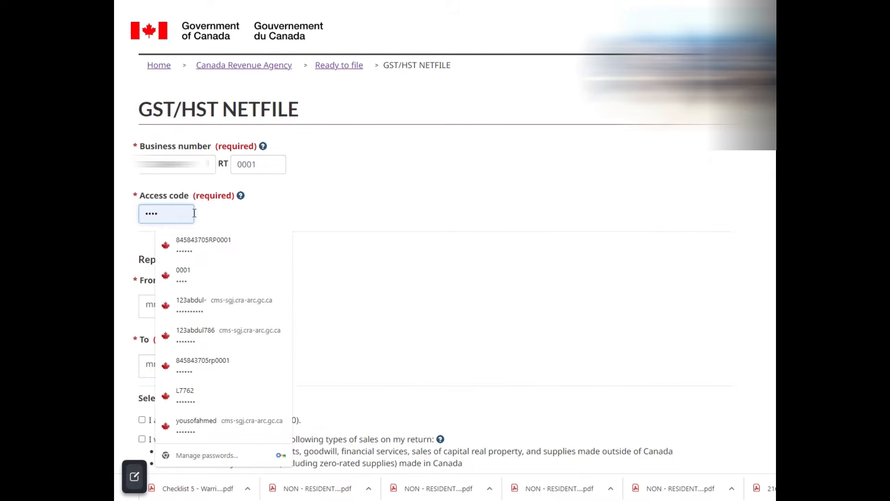
key("BackSpace")
key("BackSpace")
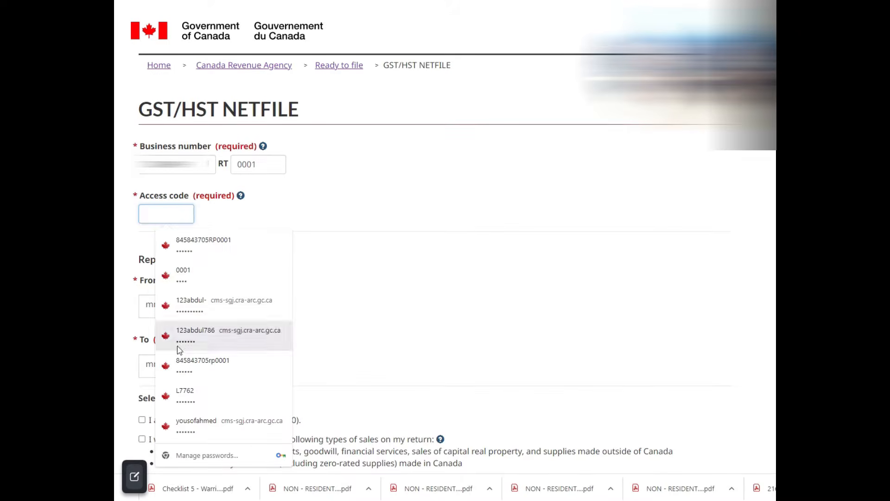
left_click(139, 480)
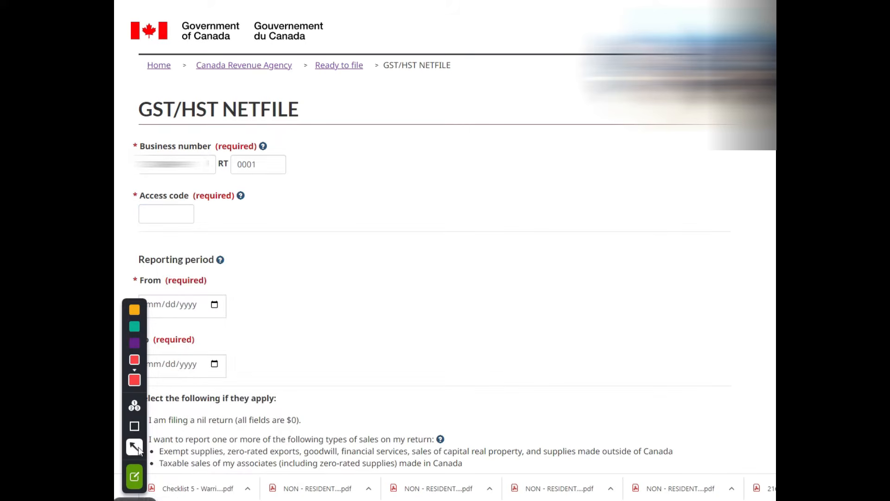
left_click_drag(221, 244, 182, 218)
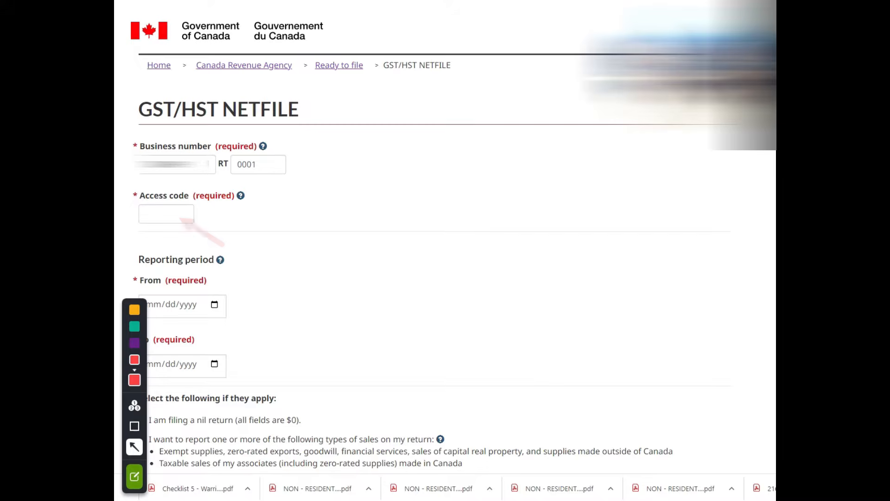
left_click(138, 475)
Enter the GST/HST access code in its required field
left_click(150, 214)
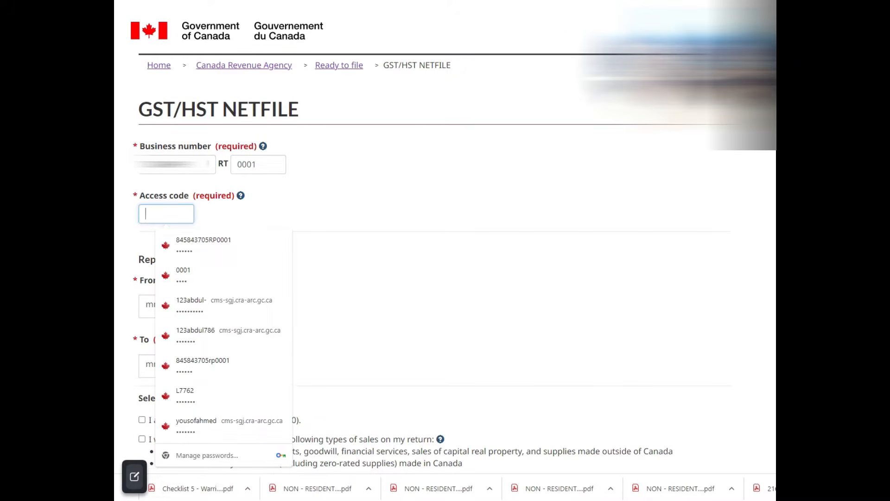
type("••••")
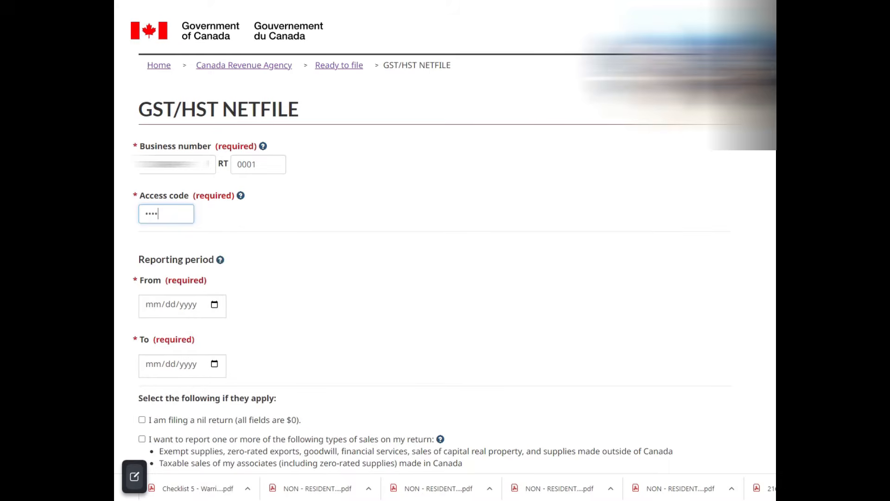
left_click(154, 312)
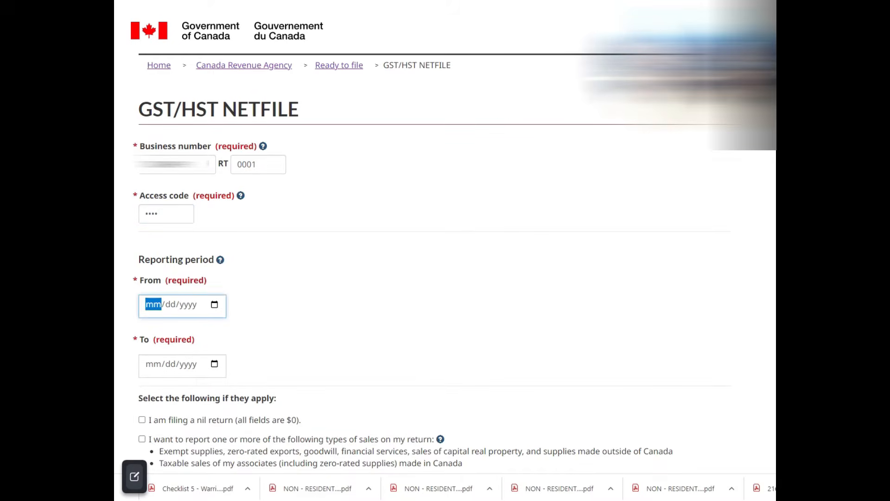
left_click(136, 480)
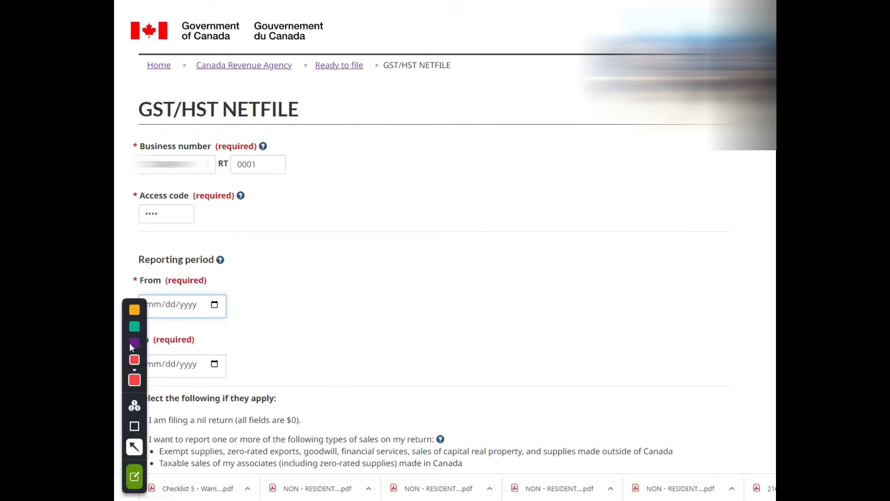
left_click_drag(297, 345, 237, 312)
left_click_drag(290, 372, 232, 371)
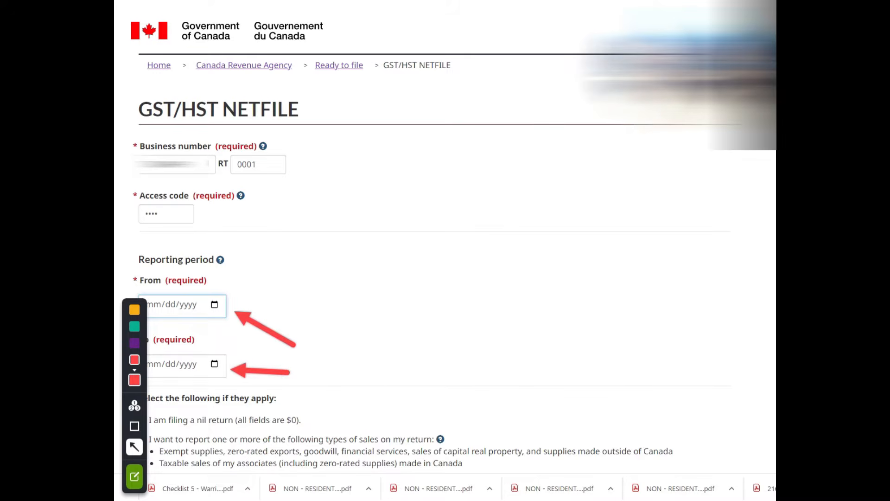
left_click(134, 477)
Set the reporting period from 01/01/2022 to 12/31/2022
left_click(159, 308)
type("01/01/2022")
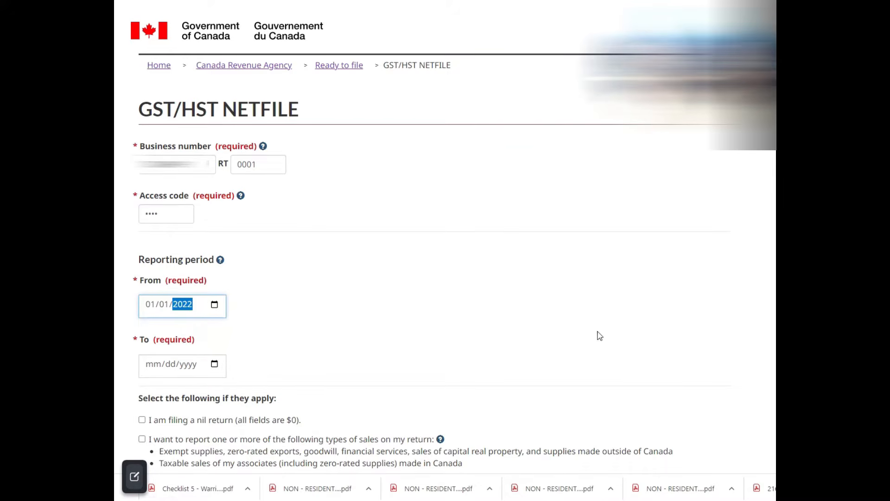
left_click(153, 370)
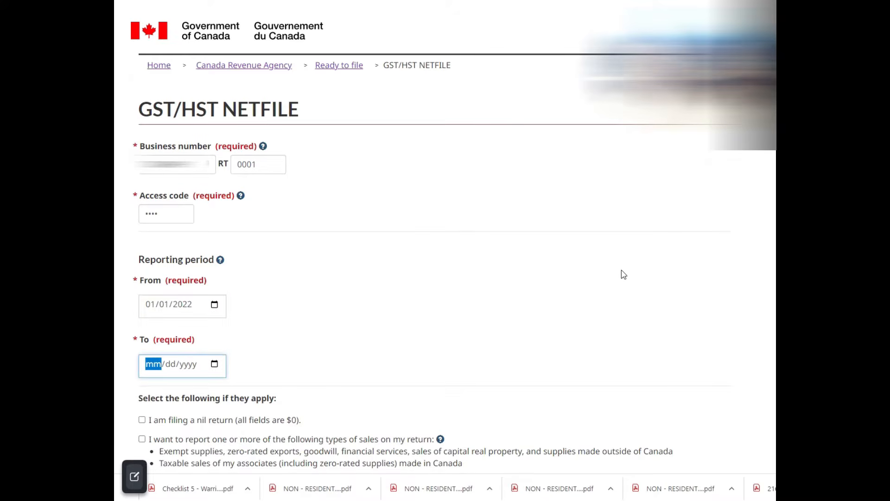
type("12/31/02022")
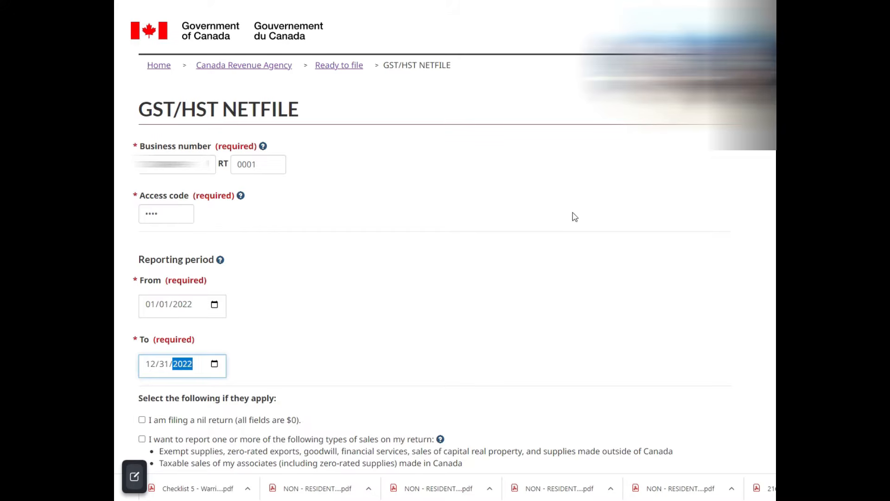
left_click(497, 277)
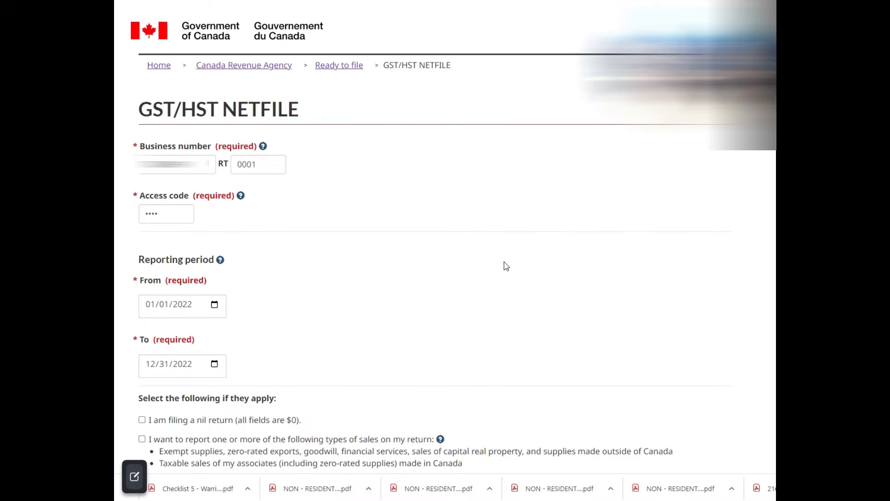
Leave the nil return, rebate and schedule options unselected and continue to the GST/HST return for registrants
scroll(504, 262, "down", 2)
scroll(491, 235, "down", 2)
scroll(489, 179, "down", 1)
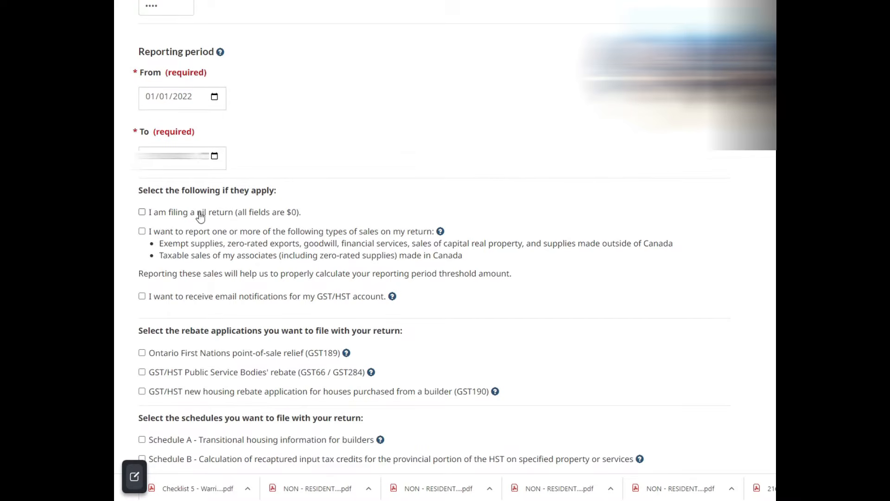
scroll(510, 245, "down", 4)
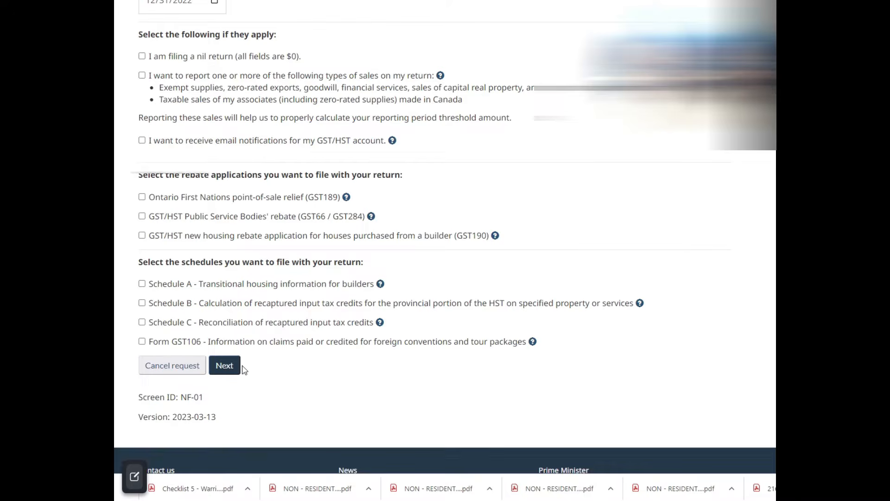
left_click(225, 370)
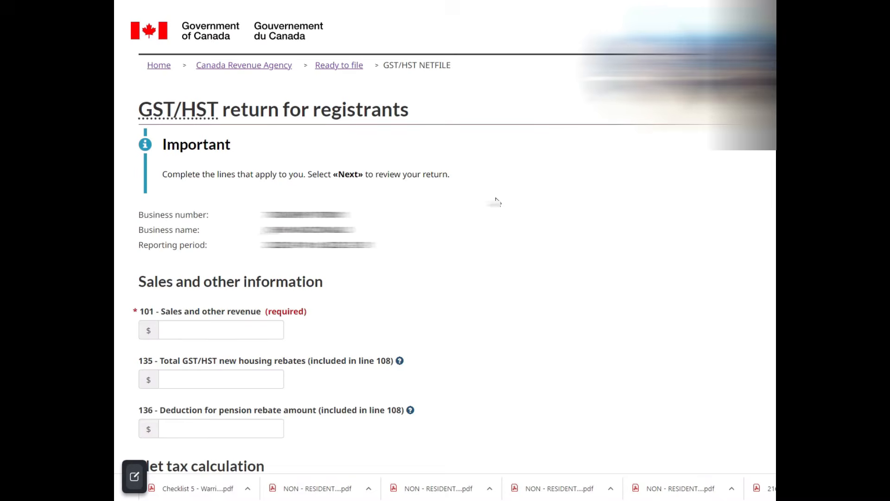
Open line 101, Sales and other revenue, for entry
scroll(514, 191, "down", 3)
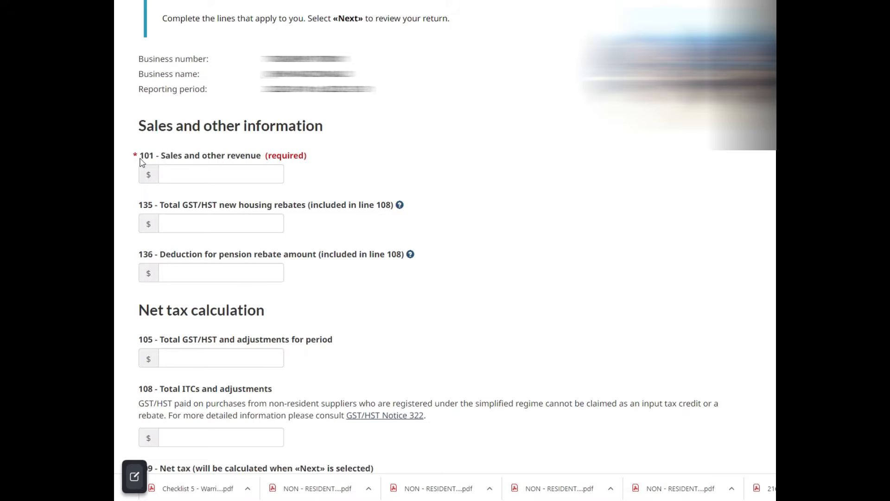
left_click(213, 172)
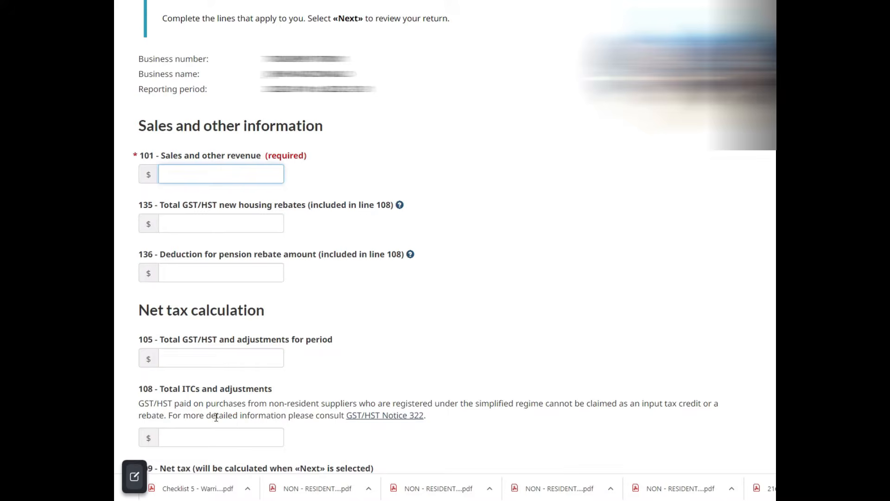
left_click(135, 476)
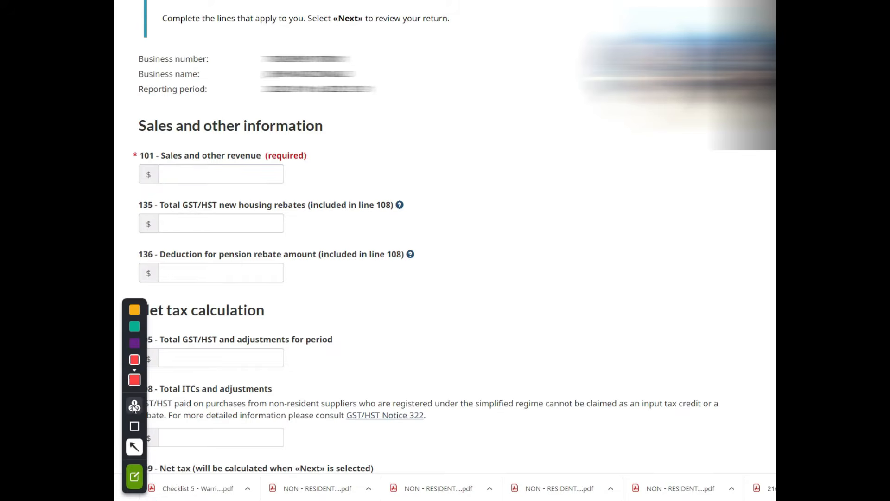
left_click_drag(420, 166, 294, 173)
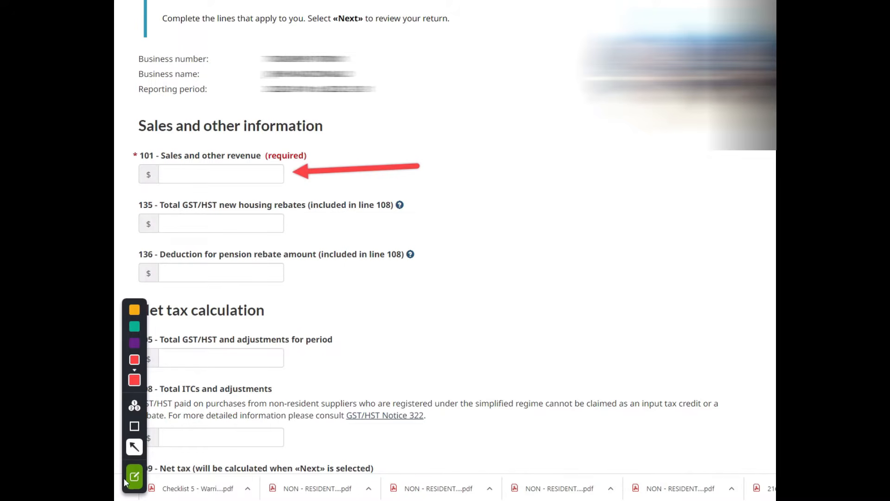
left_click(135, 477)
Enter 28255.63 as the sales and other revenue on line 101
left_click(226, 171)
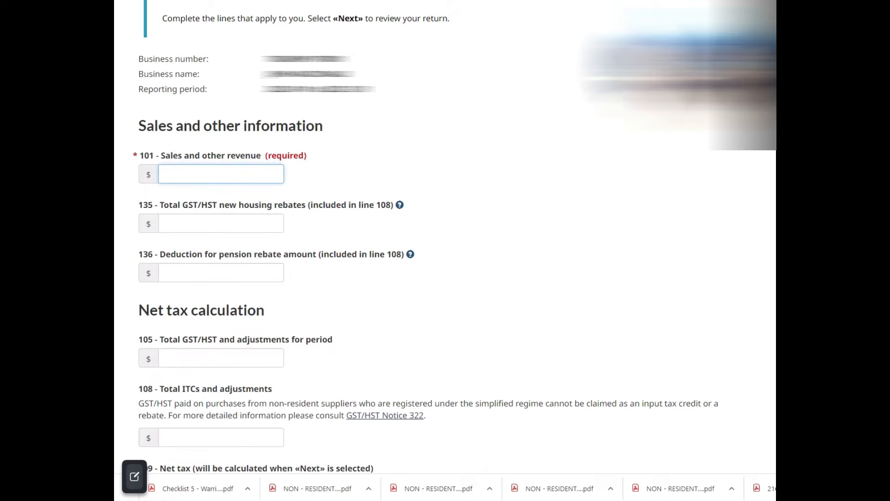
type("28255.63")
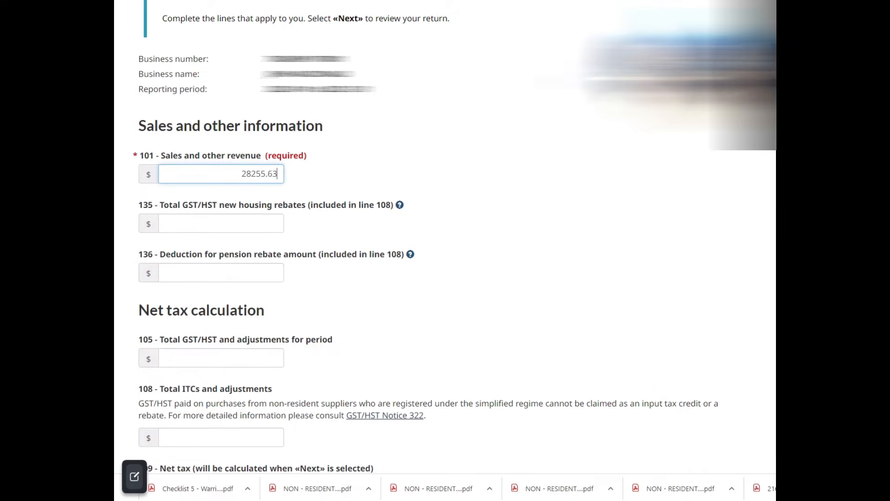
scroll(346, 199, "down", 1)
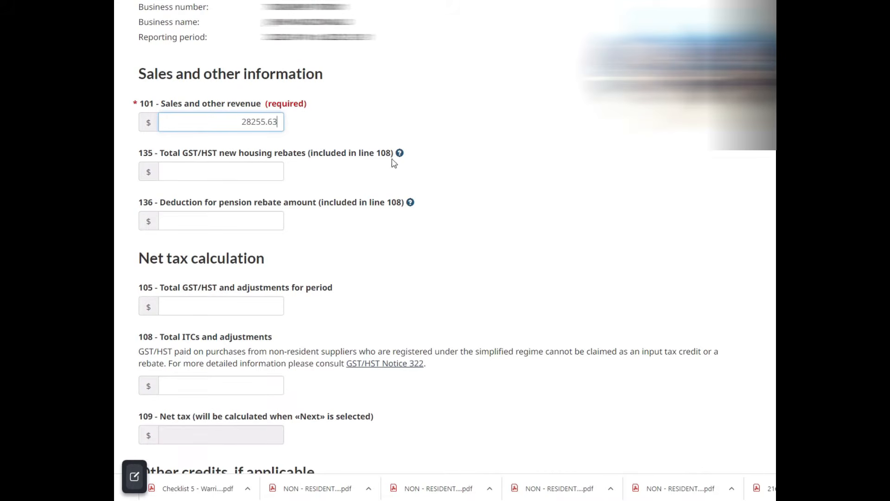
scroll(452, 210, "down", 1)
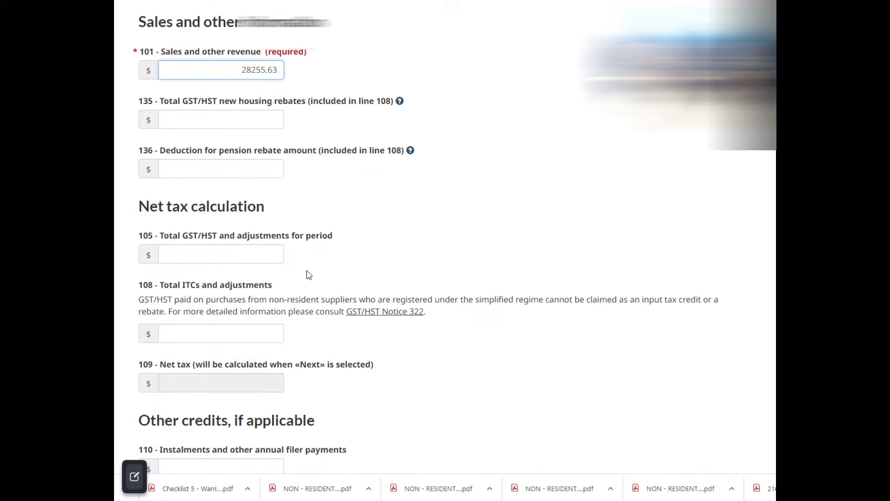
left_click(135, 475)
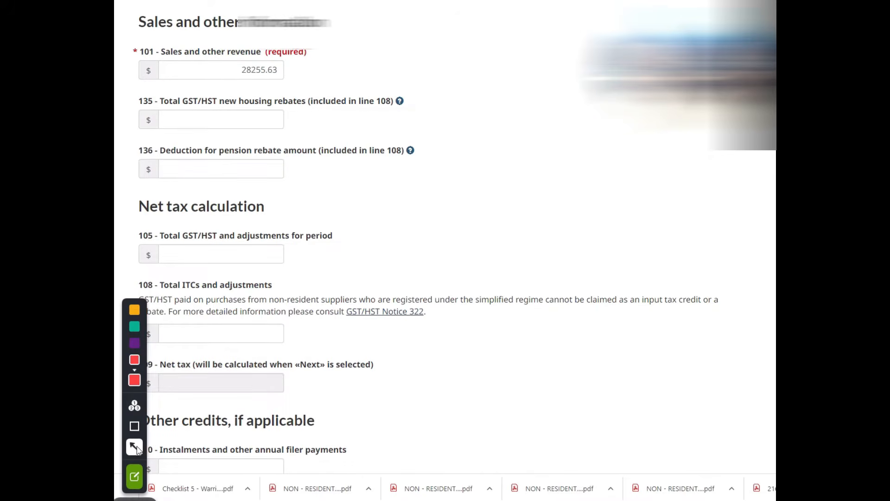
left_click_drag(391, 261, 293, 255)
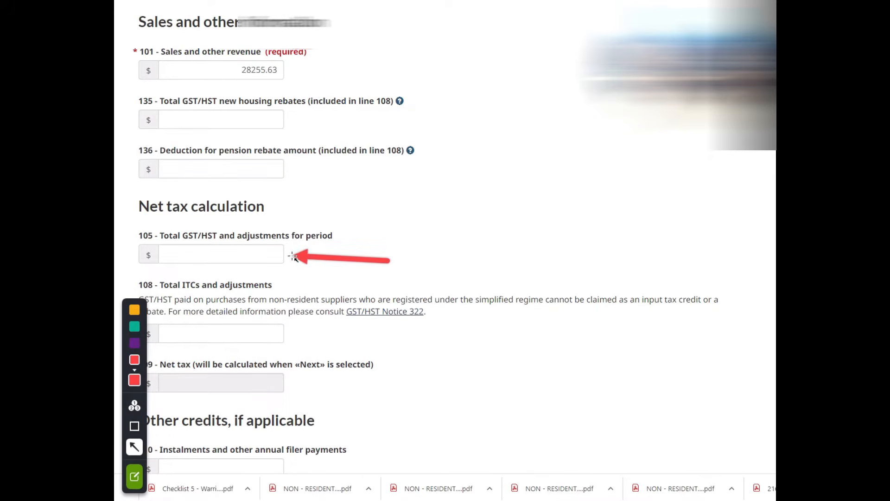
left_click_drag(365, 332, 302, 335)
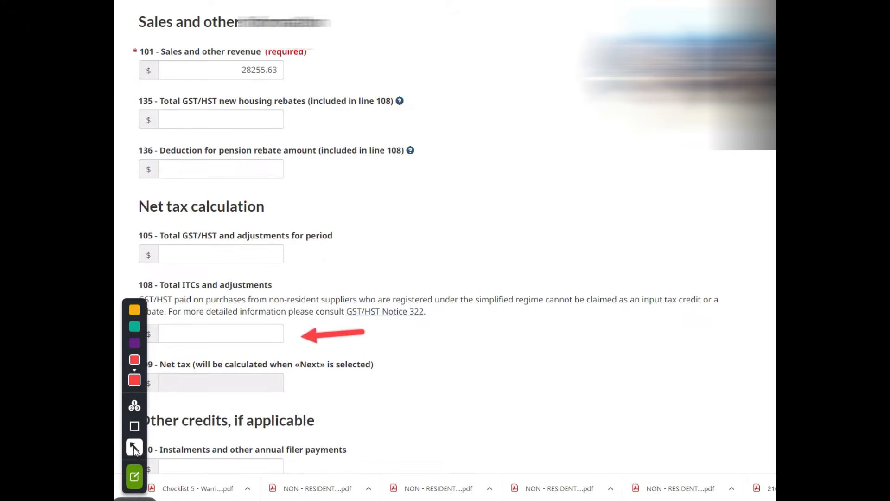
left_click(138, 473)
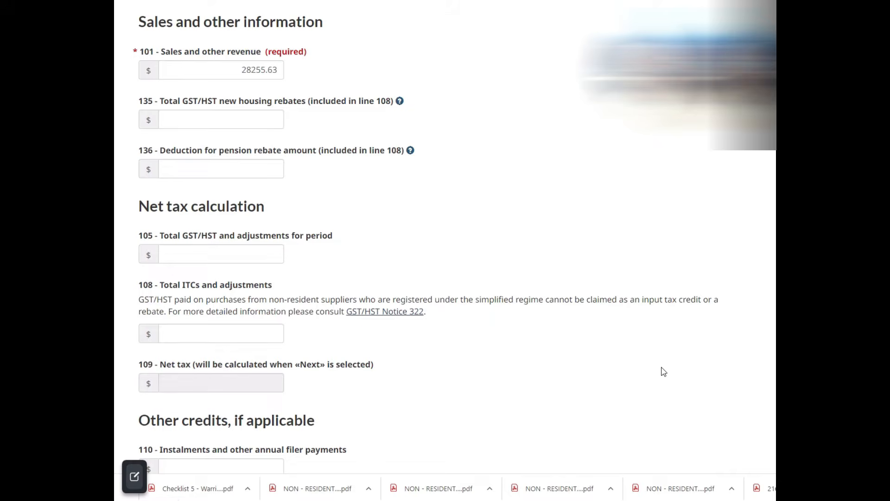
Enter 36723.23 on line 105 as the total GST/HST and adjustments for the period
left_click(252, 251)
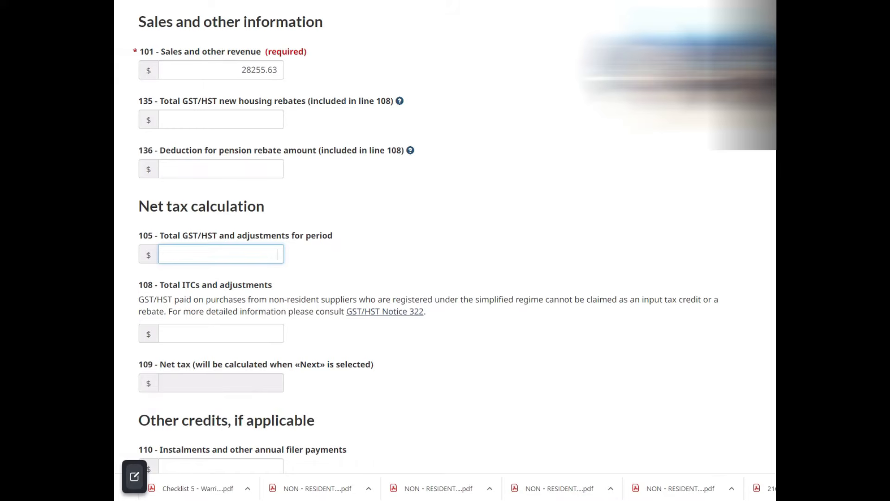
type("36723.23")
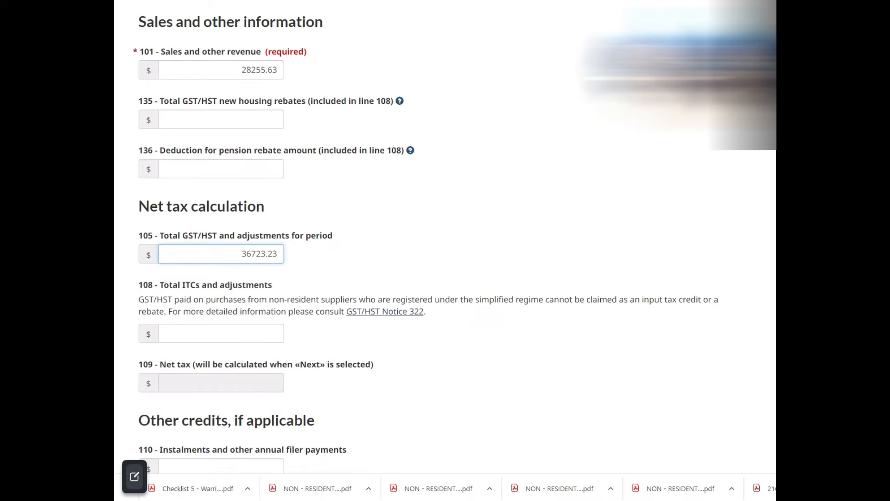
Enter 3198.95 on line 108 as the total ITCs and adjustments
left_click(251, 327)
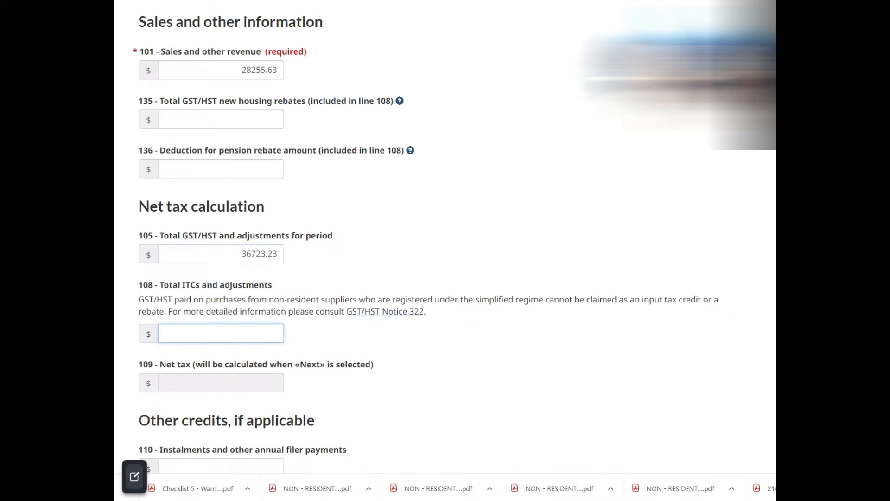
type("3198.98")
key("BackSpace")
type("5")
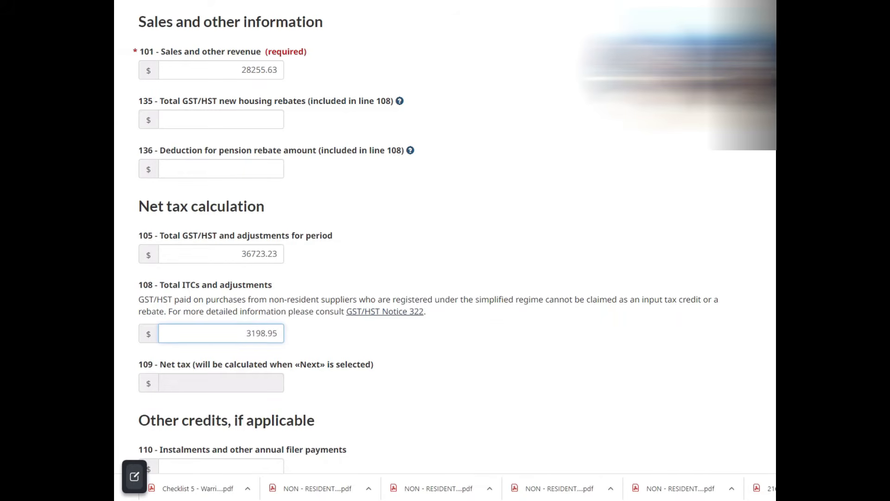
left_click(633, 360)
Leave the other credits and debits blank, continue to the review page and check the return summary
scroll(608, 232, "down", 5)
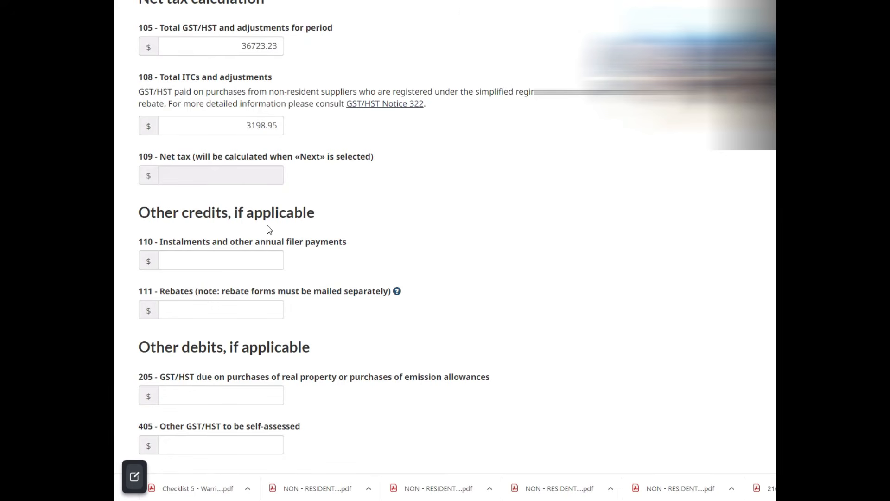
scroll(531, 258, "down", 1)
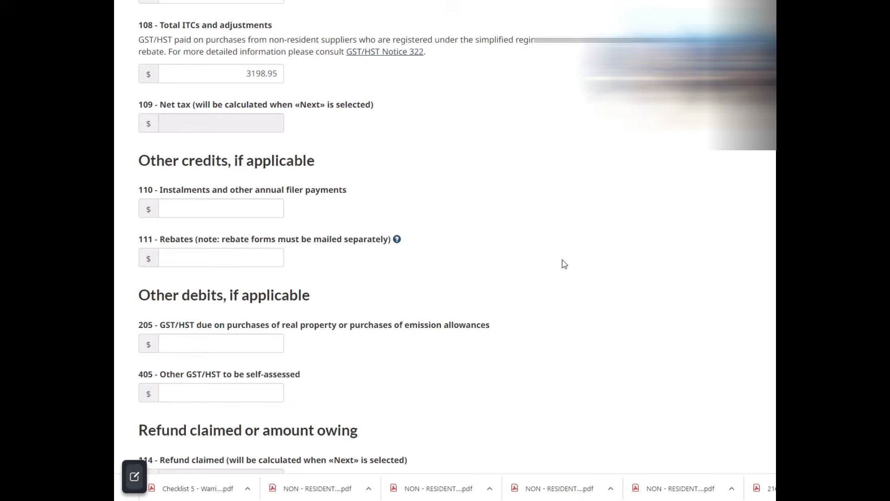
scroll(563, 260, "down", 2)
scroll(614, 254, "down", 2)
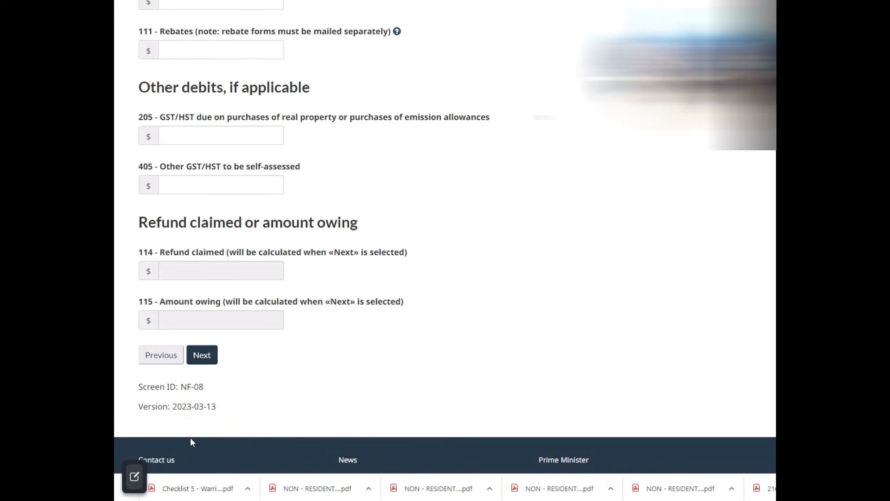
left_click(203, 358)
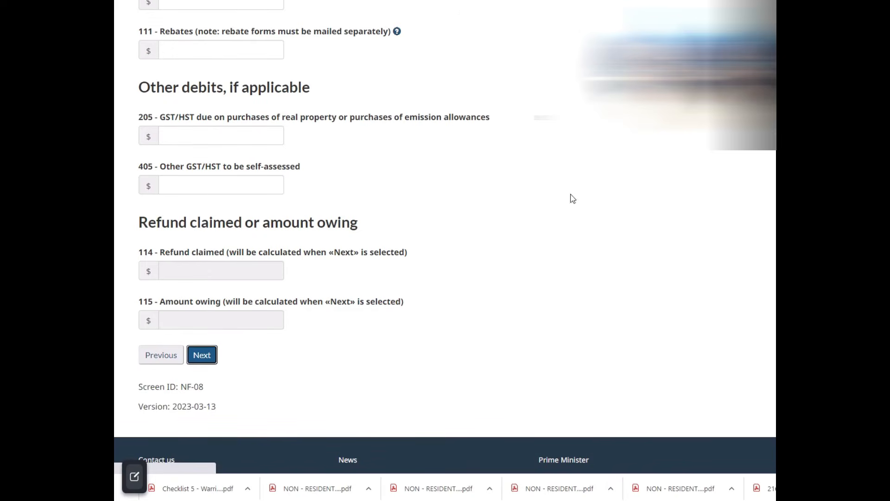
scroll(558, 246, "down", 1)
scroll(558, 246, "down", 1)
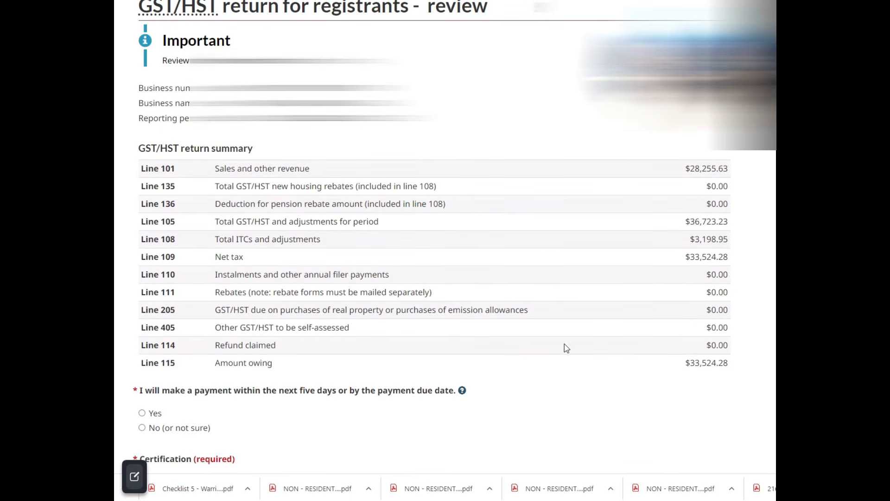
scroll(578, 365, "up", 2)
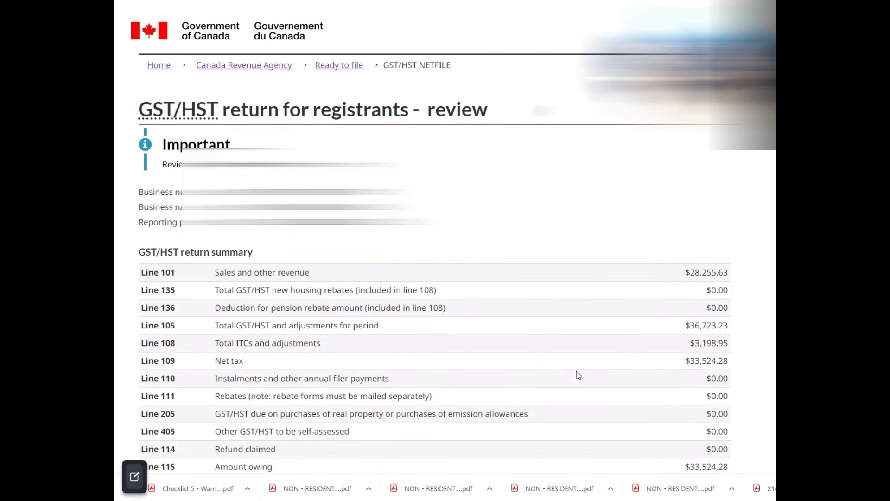
scroll(590, 359, "down", 1)
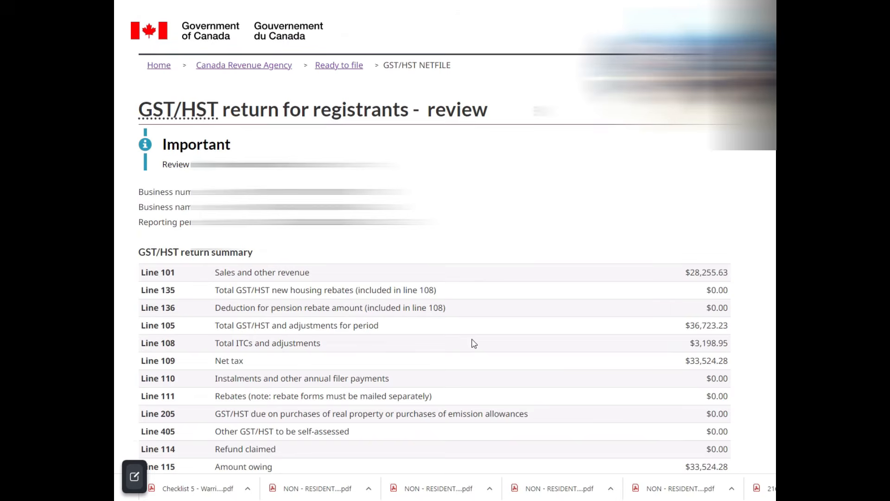
scroll(464, 343, "down", 6)
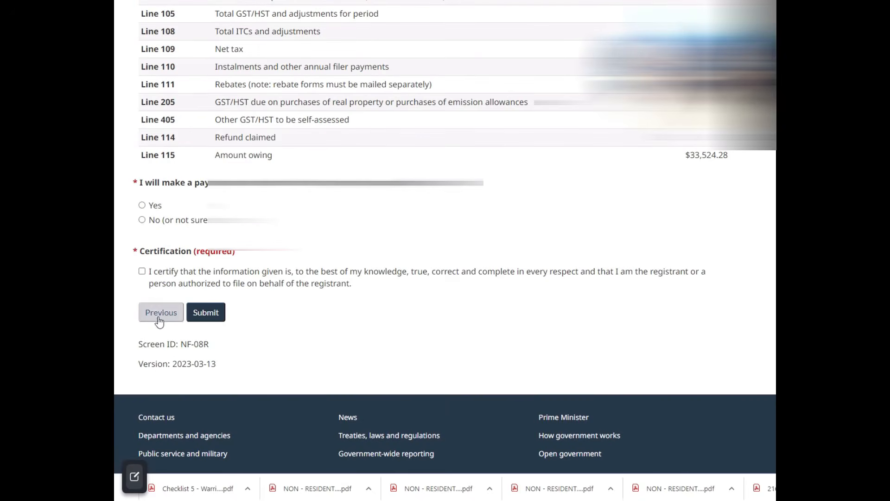
Go back to the return form and correct line 105, Total GST/HST and adjustments for period, to 3673.23
left_click(160, 320)
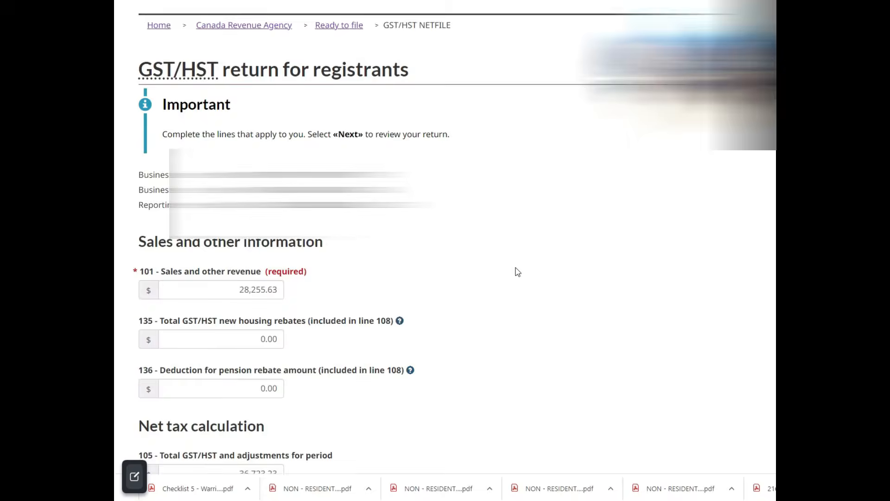
scroll(404, 279, "down", 4)
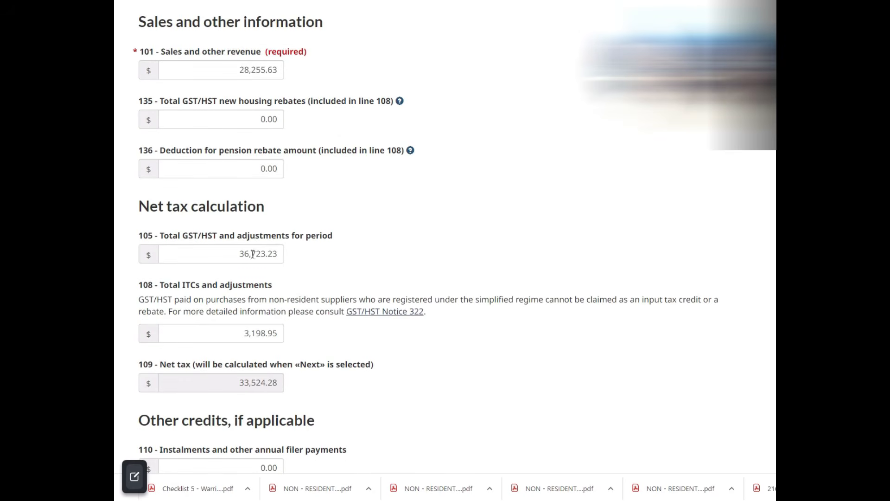
left_click_drag(241, 253, 346, 261)
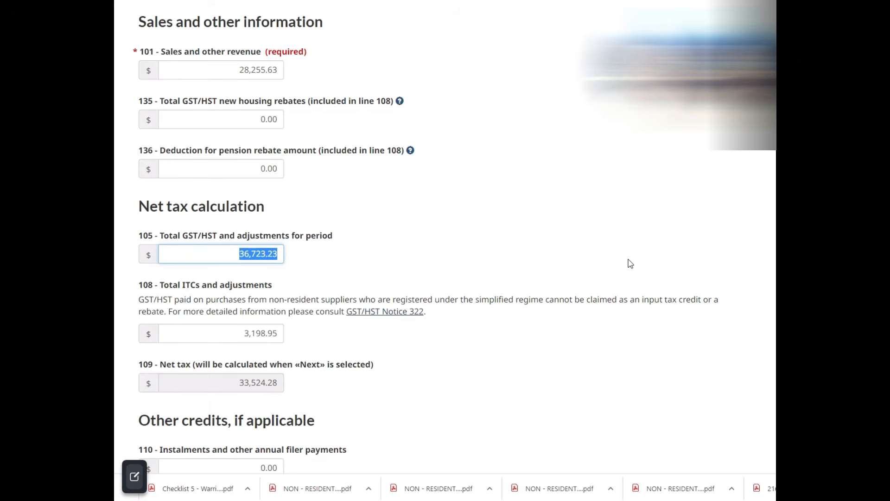
type("3673")
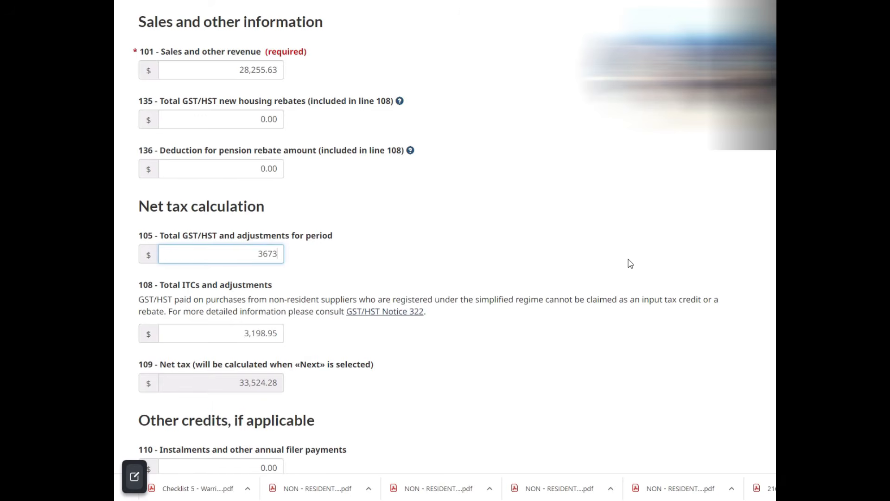
type(".23")
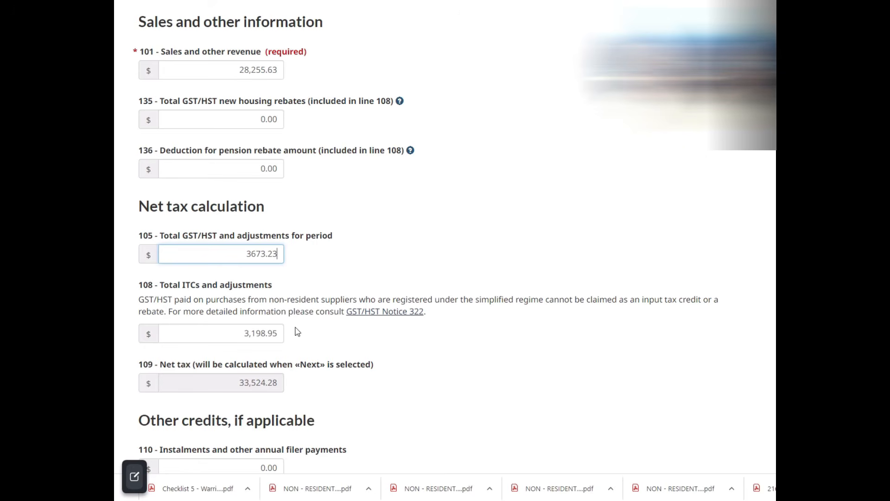
Continue to the return review and answer Yes to making a payment within five days or by the payment due date
scroll(455, 255, "down", 10)
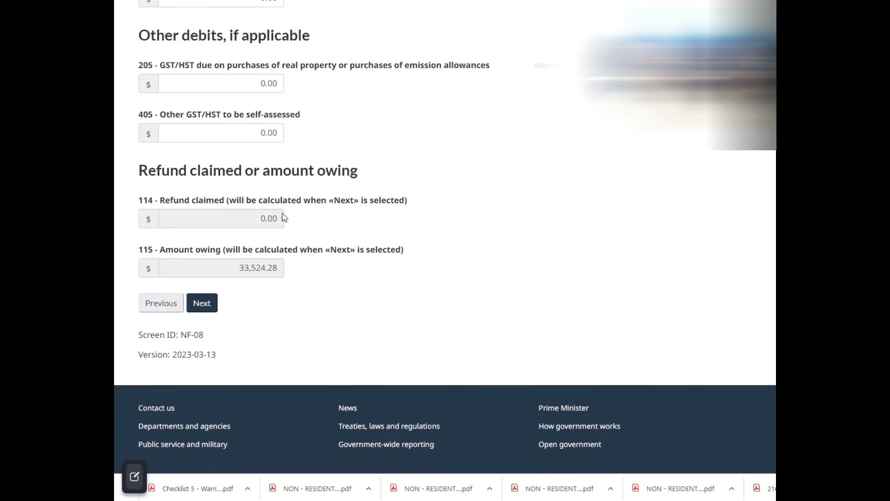
left_click(201, 302)
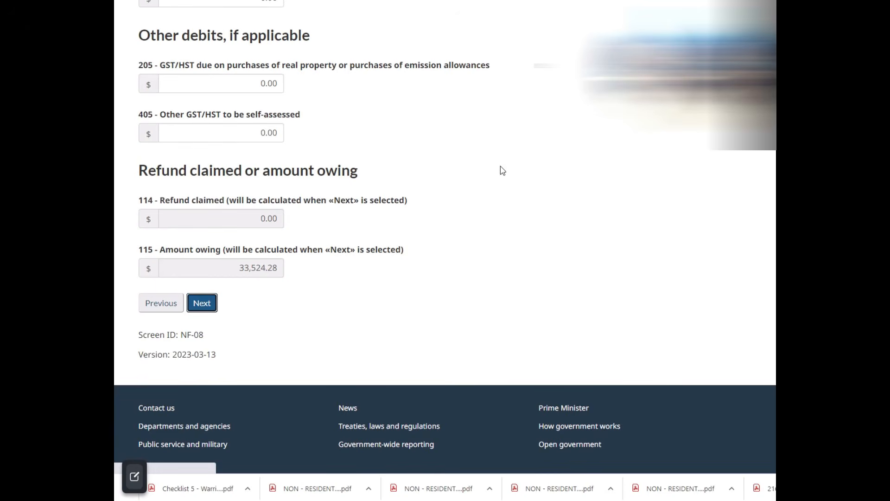
scroll(538, 205, "down", 2)
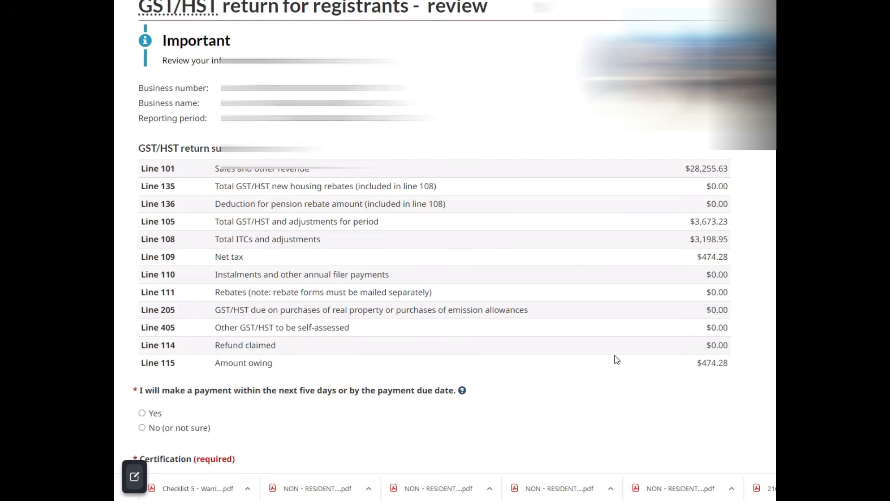
scroll(616, 360, "down", 2)
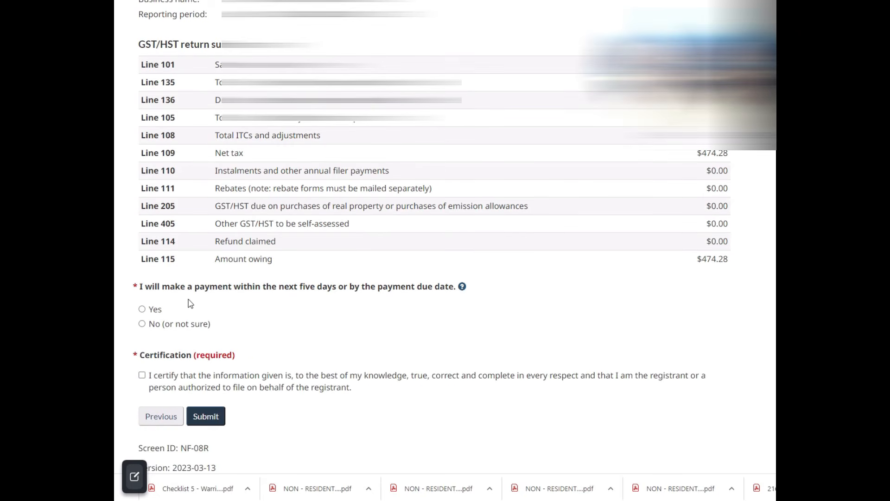
left_click(144, 310)
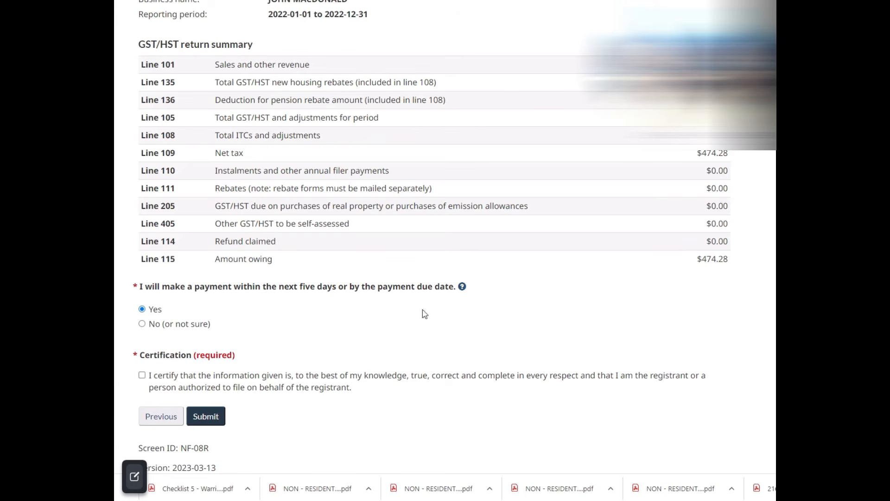
Certify that the information given is true, correct and complete, and submit the GST/HST return
left_click(142, 375)
scroll(449, 372, "down", 3)
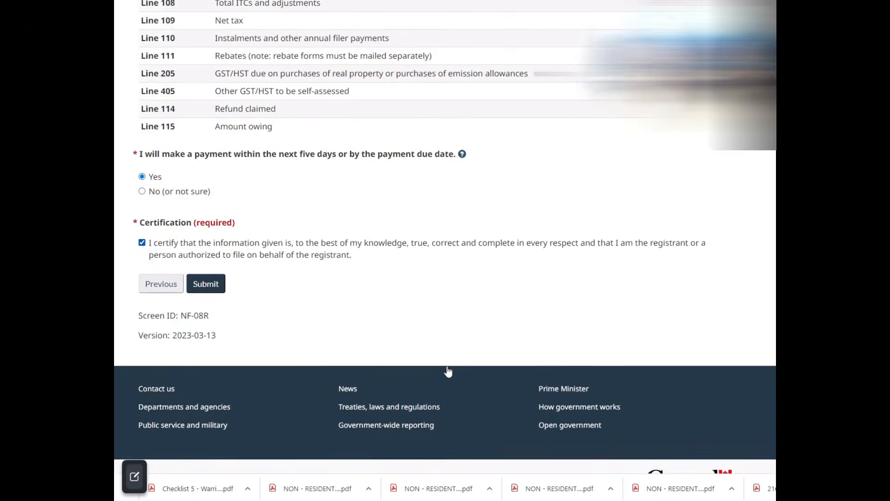
scroll(449, 369, "up", 2)
scroll(475, 392, "up", 1)
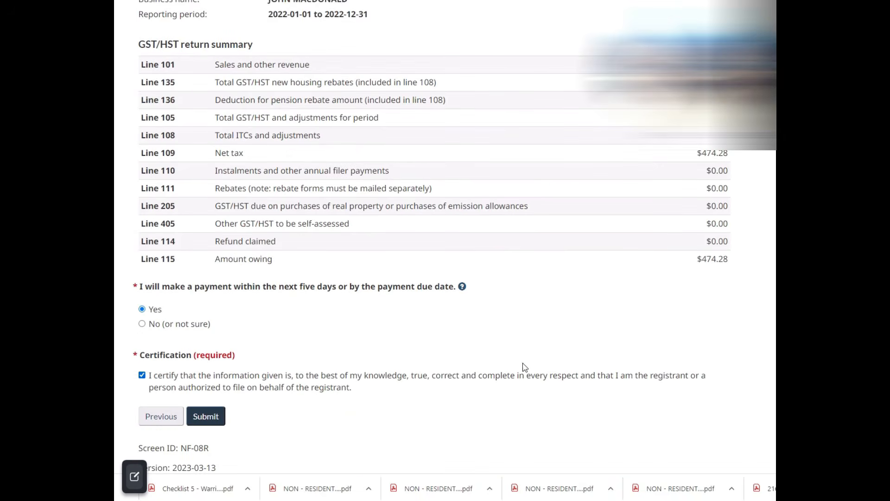
left_click(211, 417)
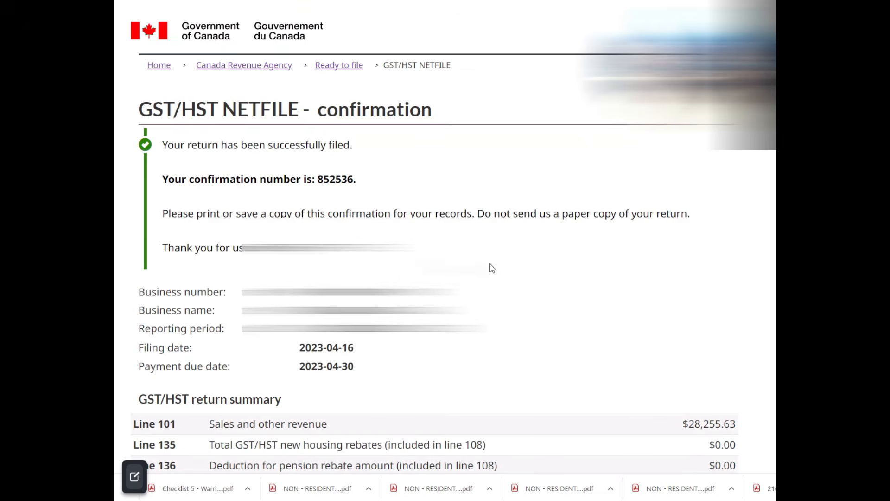
Save the GST/HST NETFILE confirmation with the return summary as a PDF
scroll(493, 268, "down", 5)
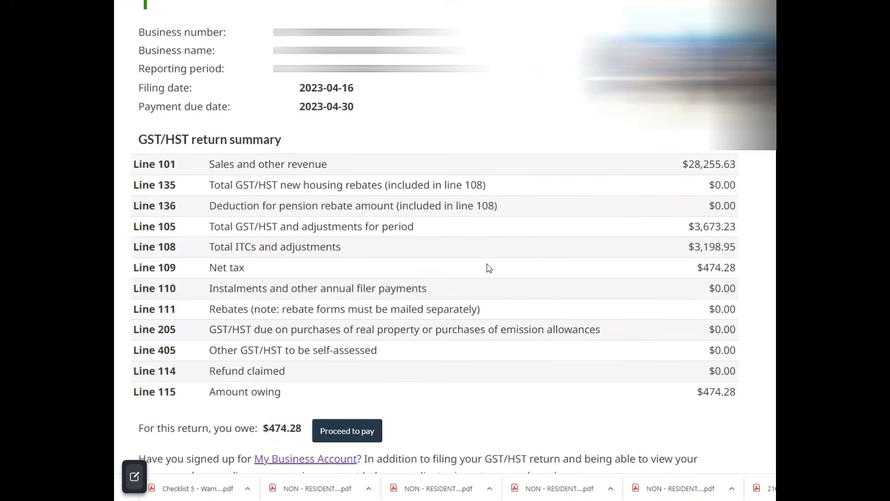
scroll(464, 295, "down", 3)
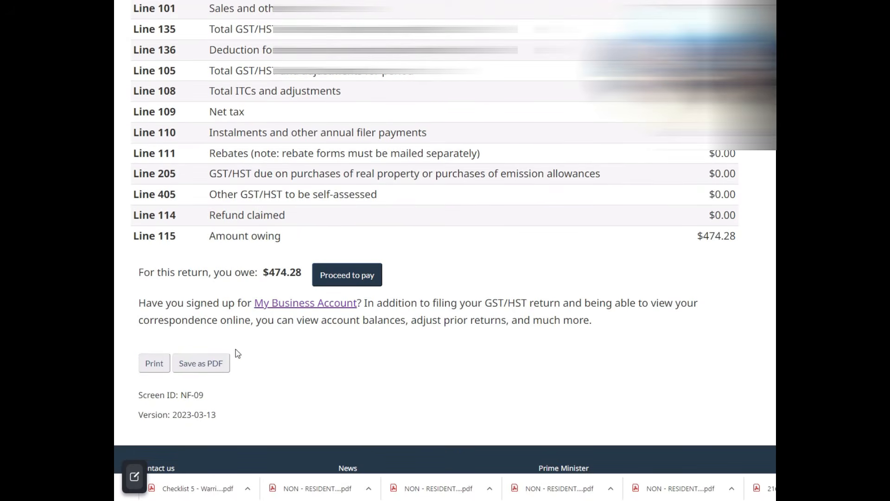
left_click(210, 366)
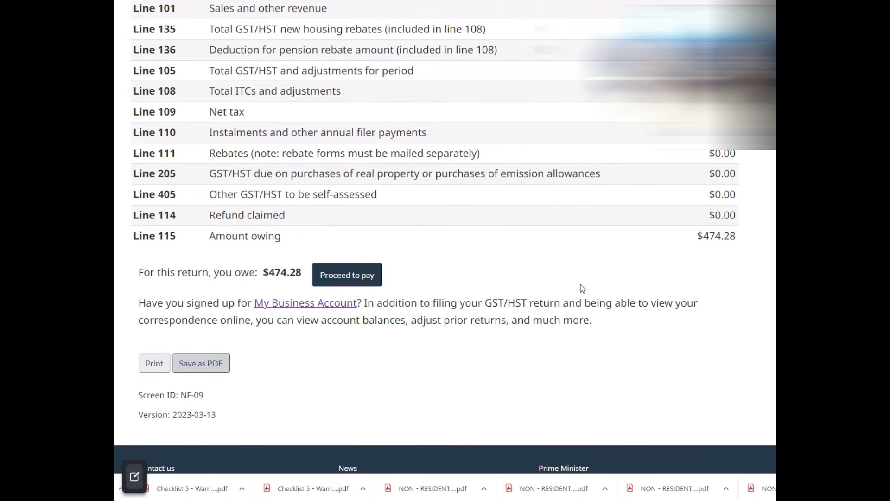